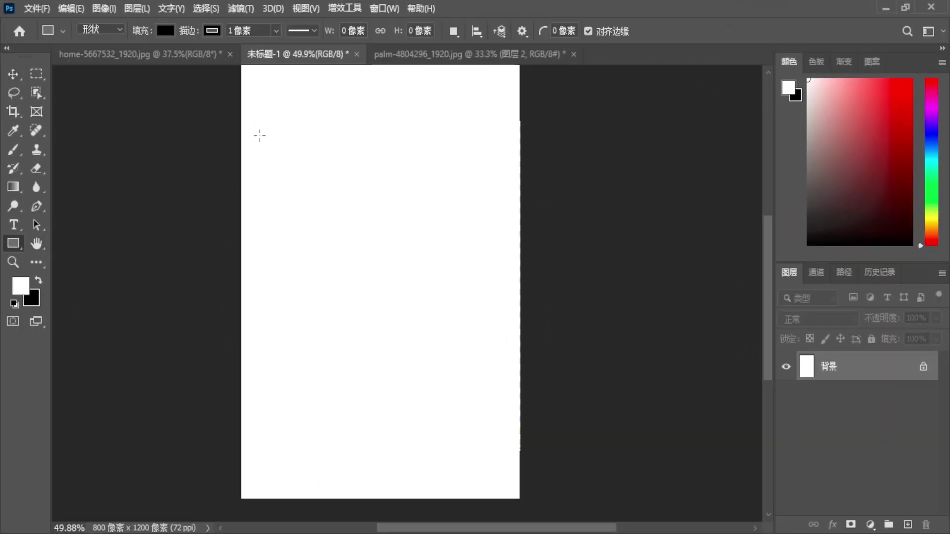
Draw a tall 154 × 303 px black rectangle shape with no stroke near the canvas top-left
drag(254, 103, 307, 214)
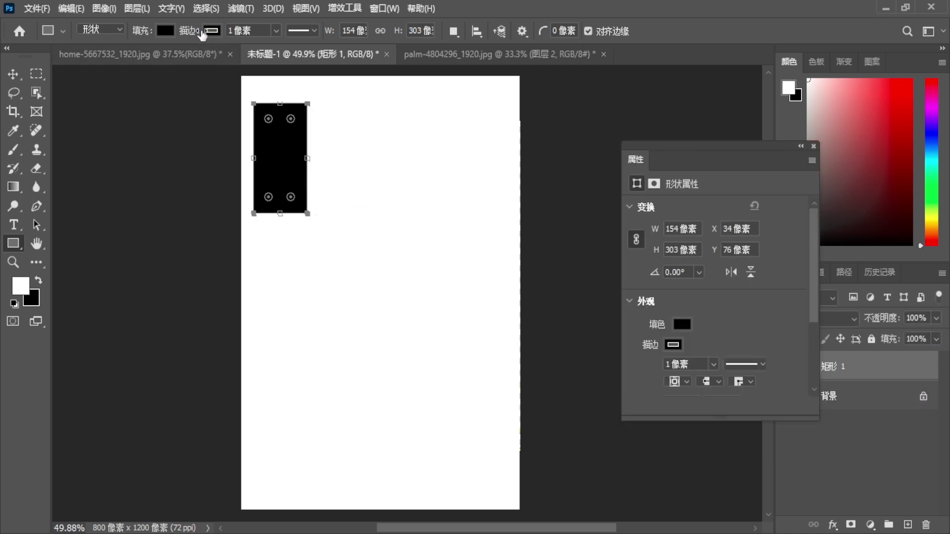
click(210, 32)
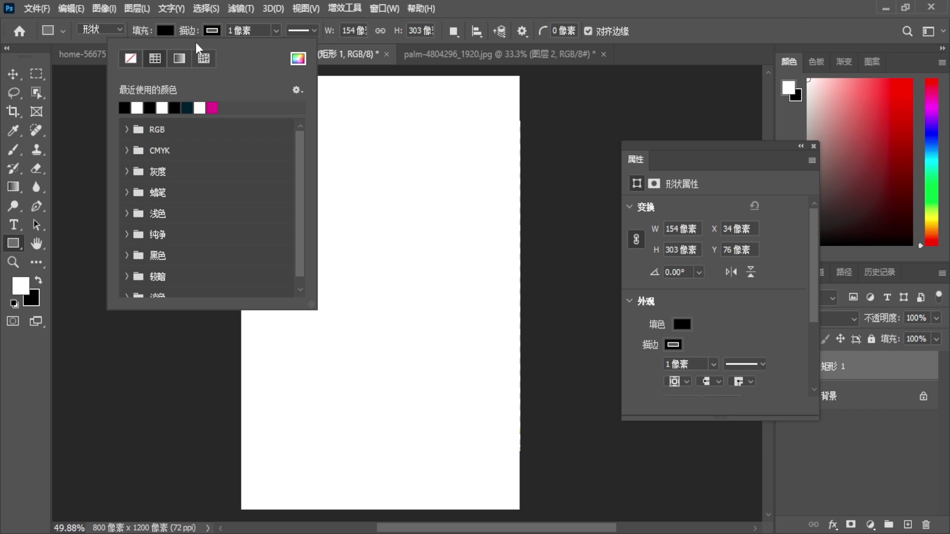
click(130, 61)
click(549, 10)
click(36, 225)
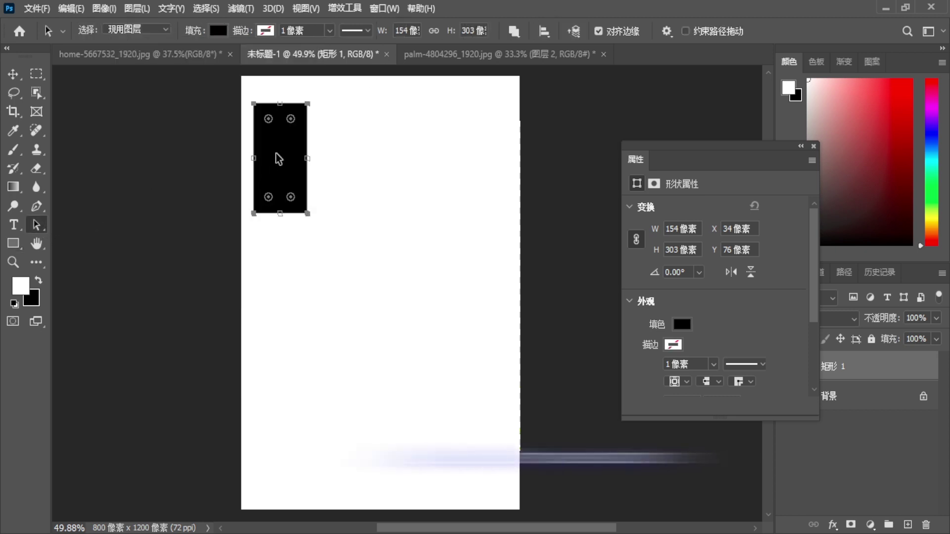
Alt-duplicate the rectangle into eight black panes, two rows of four spanning 694 × 646 px
drag(277, 158, 336, 160)
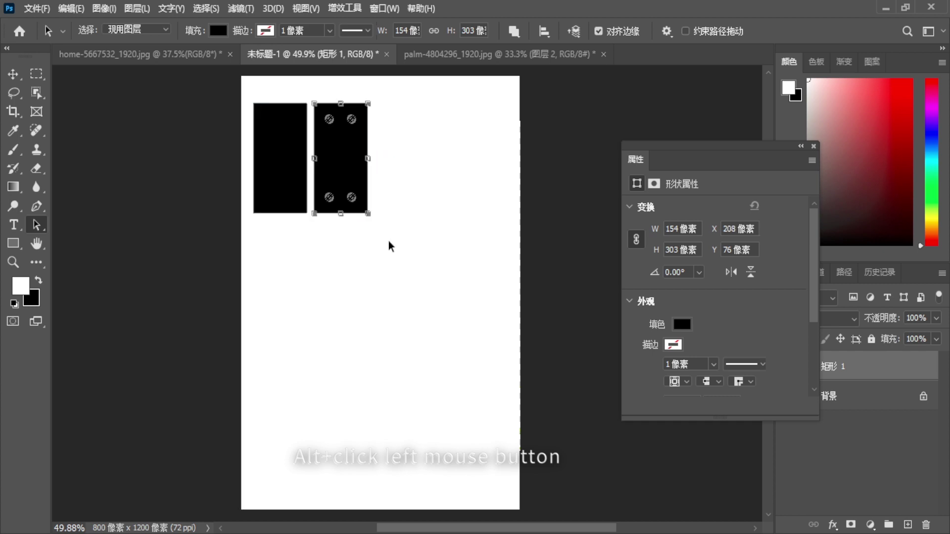
drag(388, 245, 239, 103)
drag(286, 169, 411, 179)
mouse_move(513, 250)
mouse_down()
mouse_move(328, 150)
mouse_move(254, 96)
mouse_up()
drag(351, 149, 351, 272)
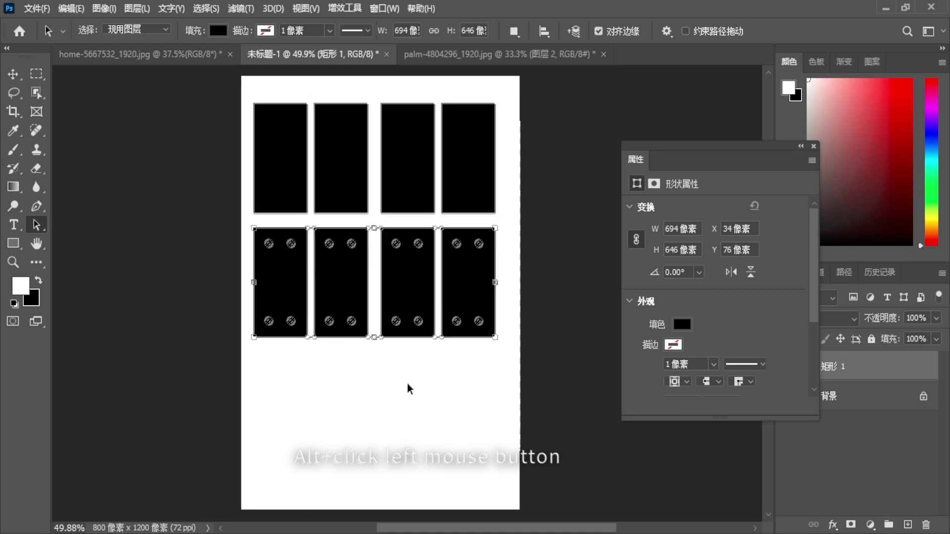
click(814, 147)
click(15, 71)
Move the pane grid right and down, then drop the palm-leaf layer into the 未标题-1 document
click(82, 183)
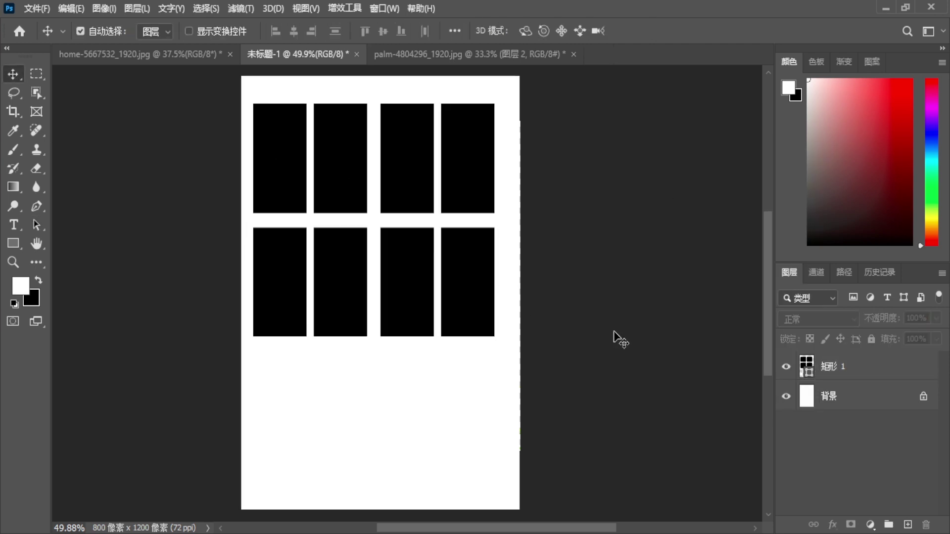
drag(415, 167, 424, 190)
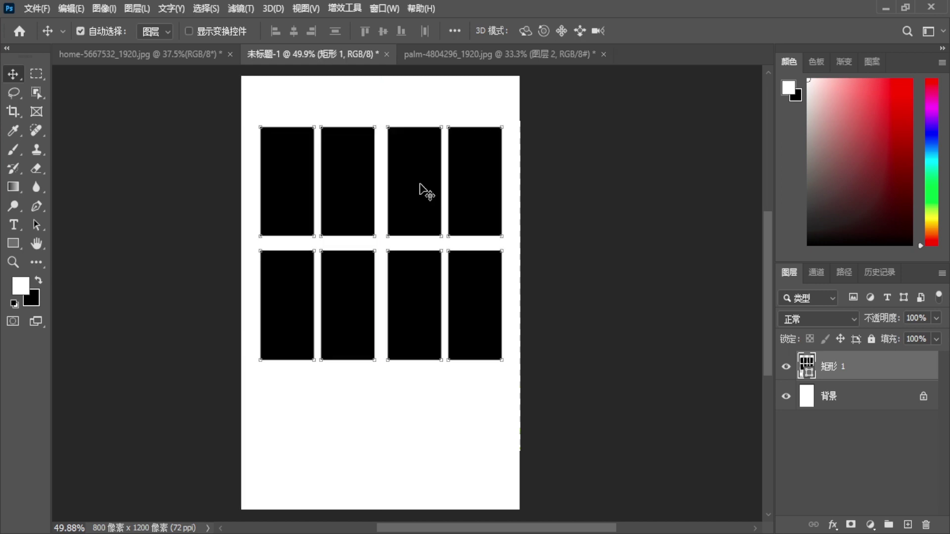
click(563, 54)
click(281, 313)
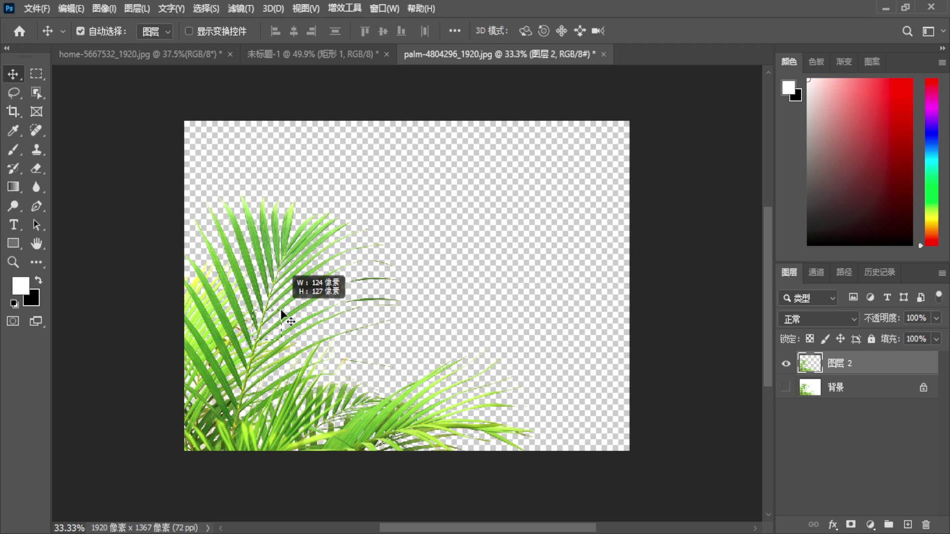
drag(286, 292, 325, 62)
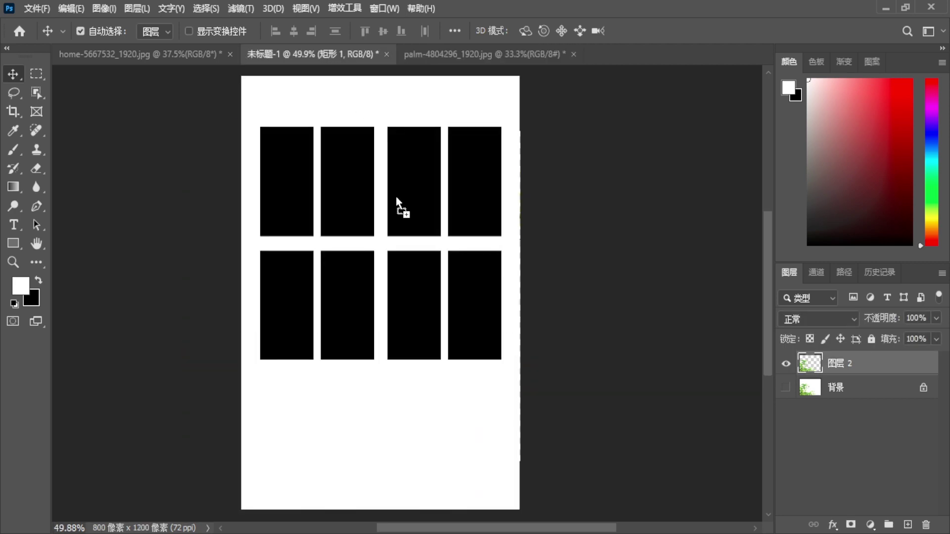
drag(325, 61, 396, 199)
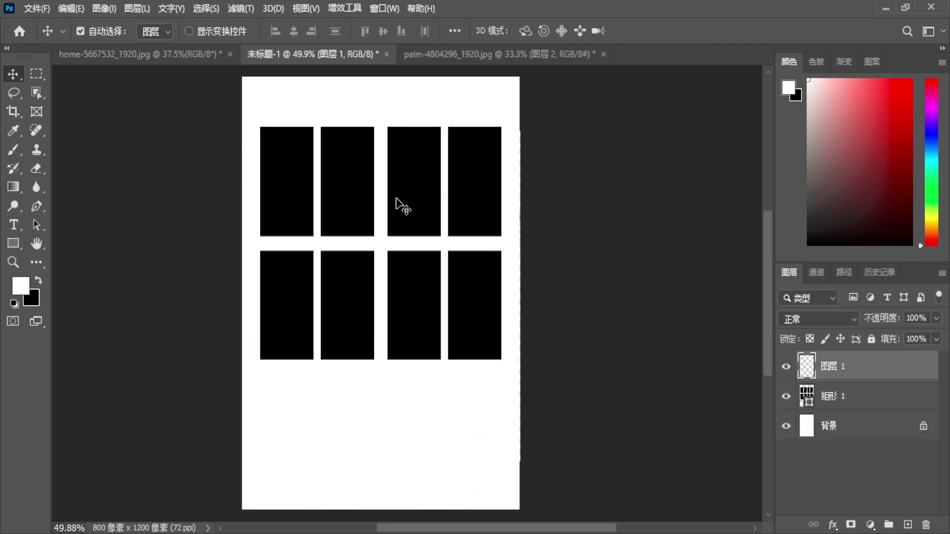
Rotate the palm leaves 90° and scale them to about 44.88% over the upper-left panes
key(ctrl+t)
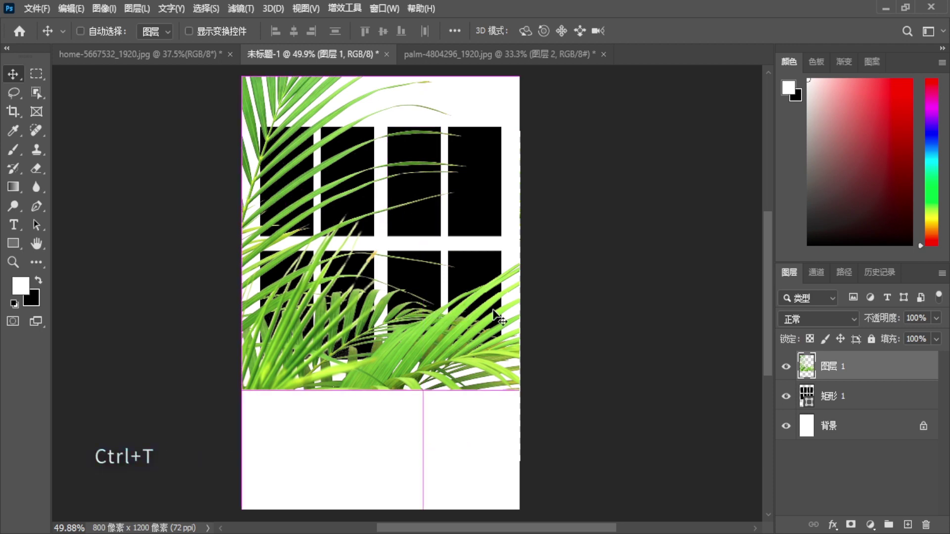
drag(723, 397, 543, 275)
drag(288, 137, 414, 220)
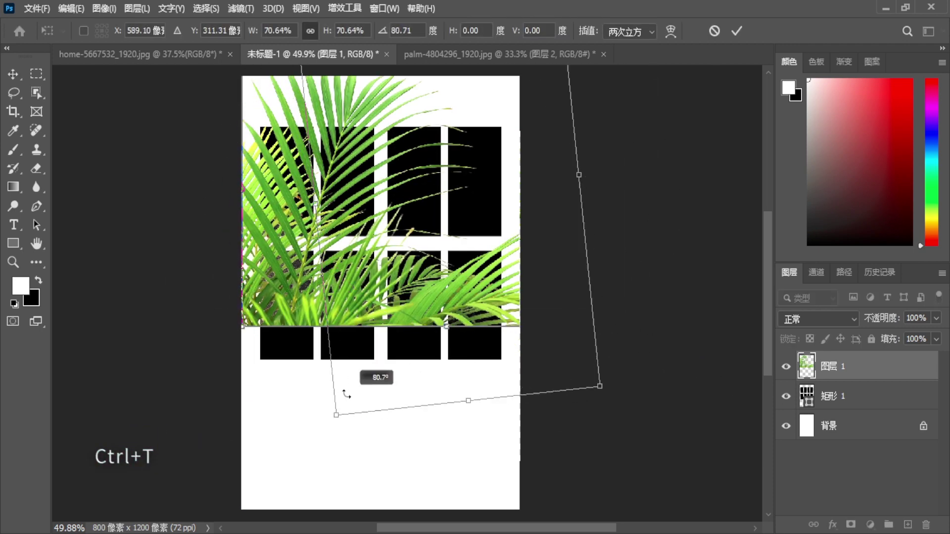
drag(674, 338, 329, 394)
mouse_move(352, 138)
mouse_down()
mouse_move(311, 206)
mouse_move(304, 176)
mouse_up()
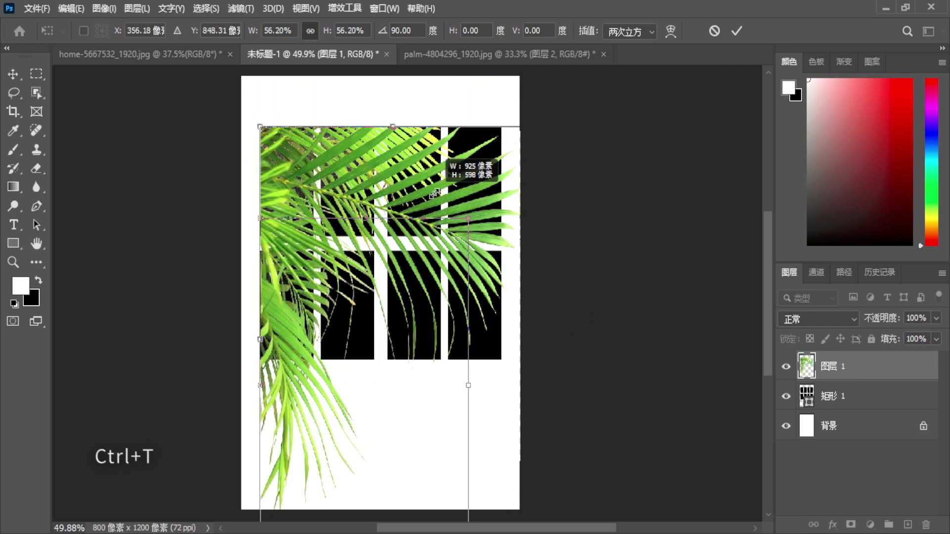
drag(525, 123, 470, 218)
drag(396, 228, 396, 136)
drag(469, 461, 428, 397)
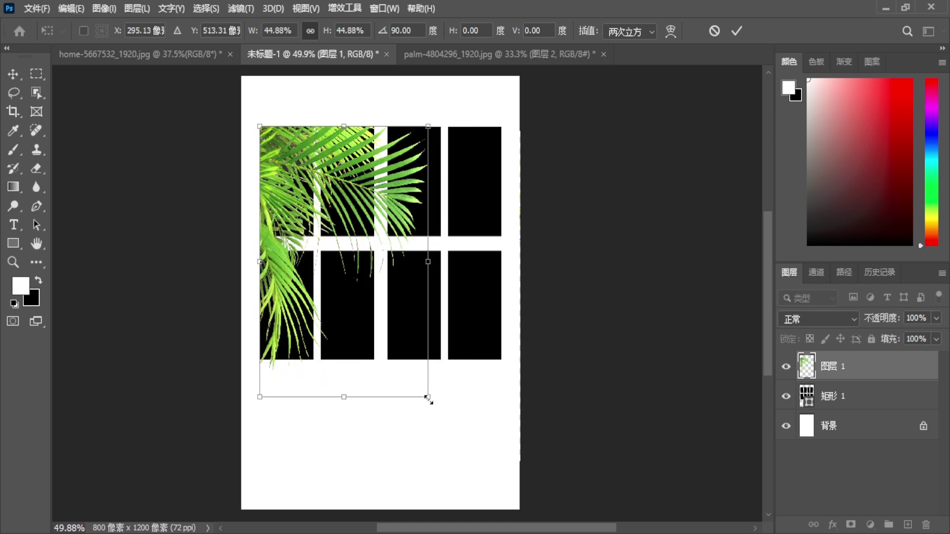
drag(428, 397, 424, 389)
Apply the transform, lock the palm layer's transparency and fill the leaves solid white
key(Return)
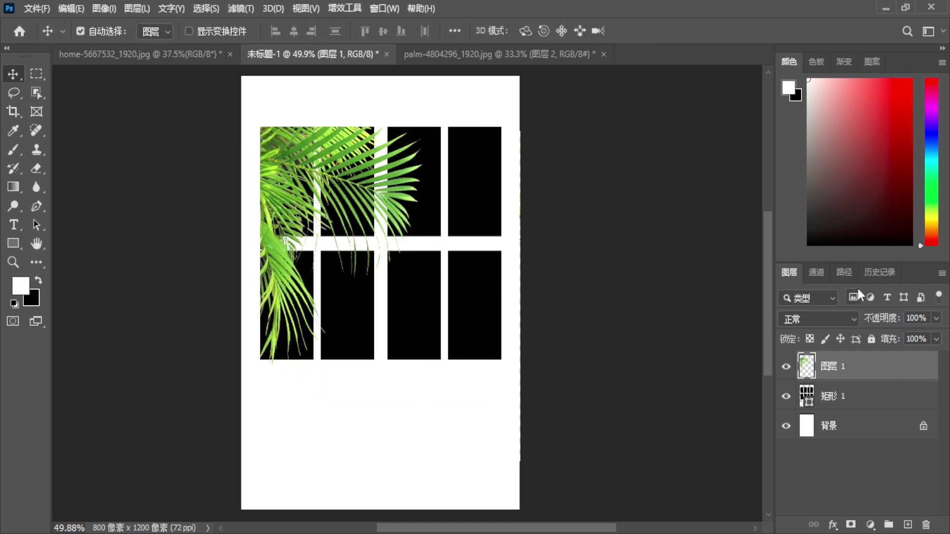
click(810, 340)
key(alt+Delete)
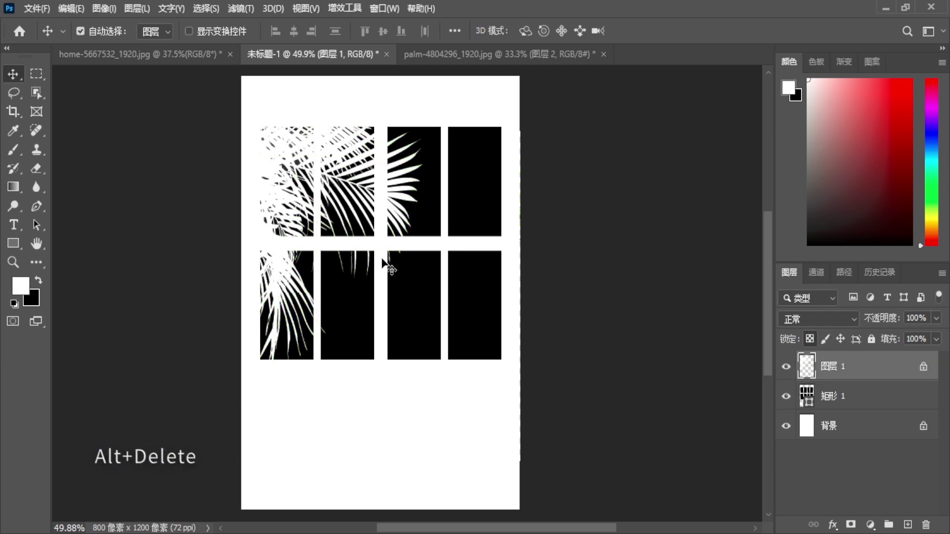
Draw a rectangular marquee selection enclosing the whole window grid
key(m)
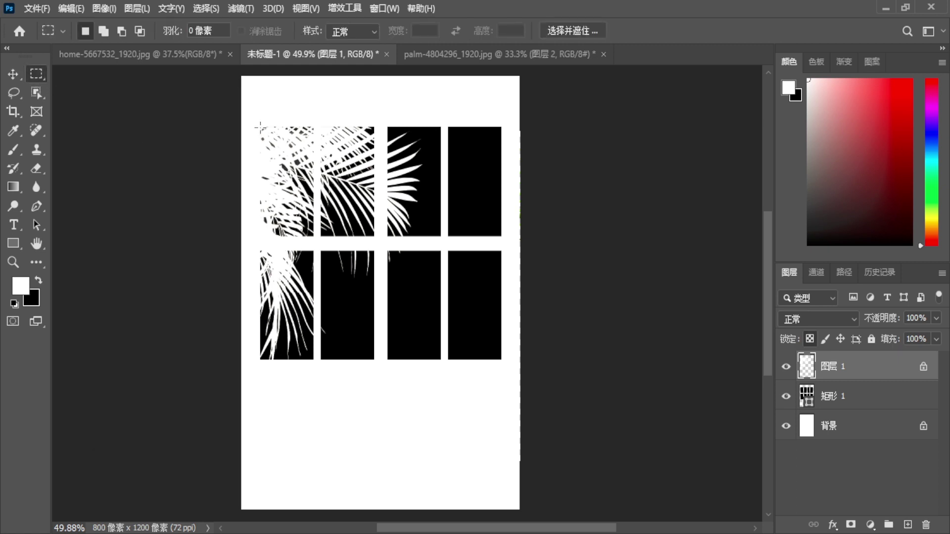
drag(260, 127, 502, 361)
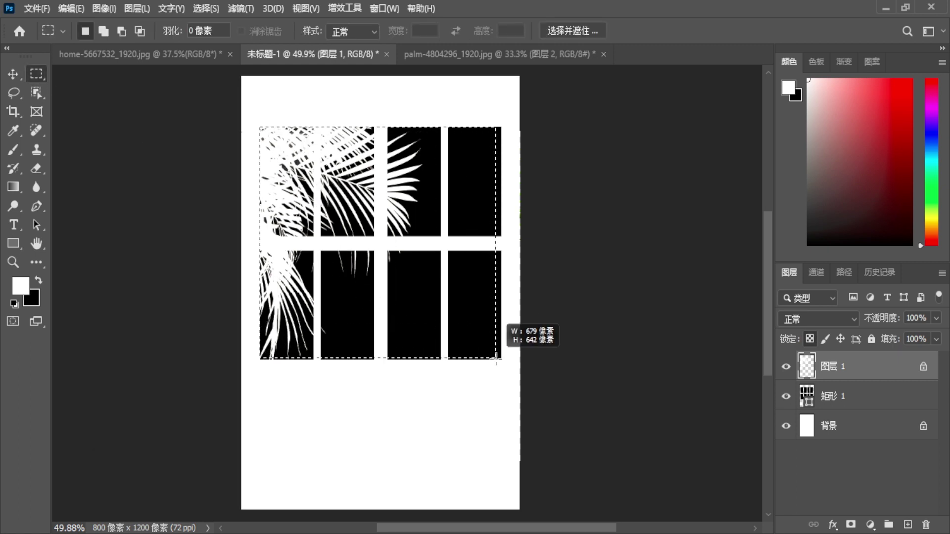
drag(500, 361, 501, 361)
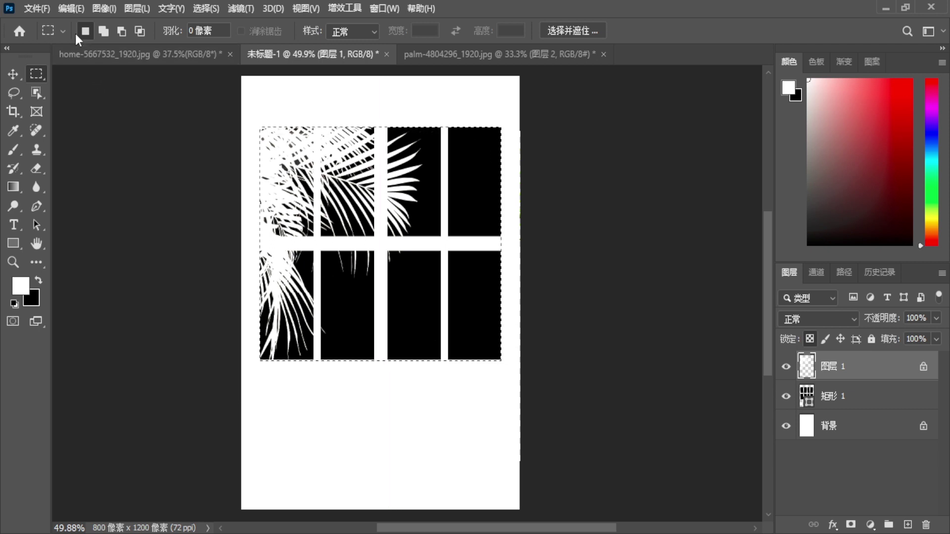
Define a 694 px brush preset named 'window' from the selected grid artwork
click(71, 8)
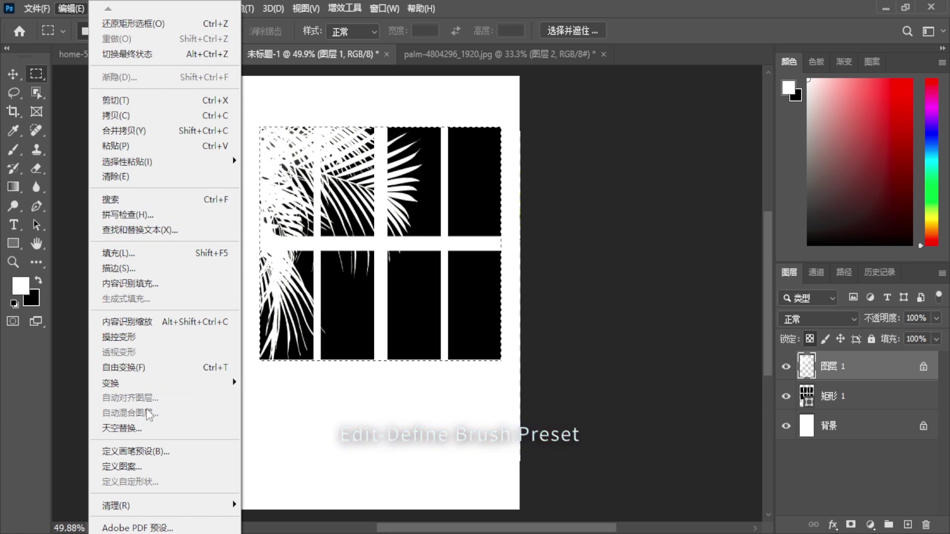
click(154, 450)
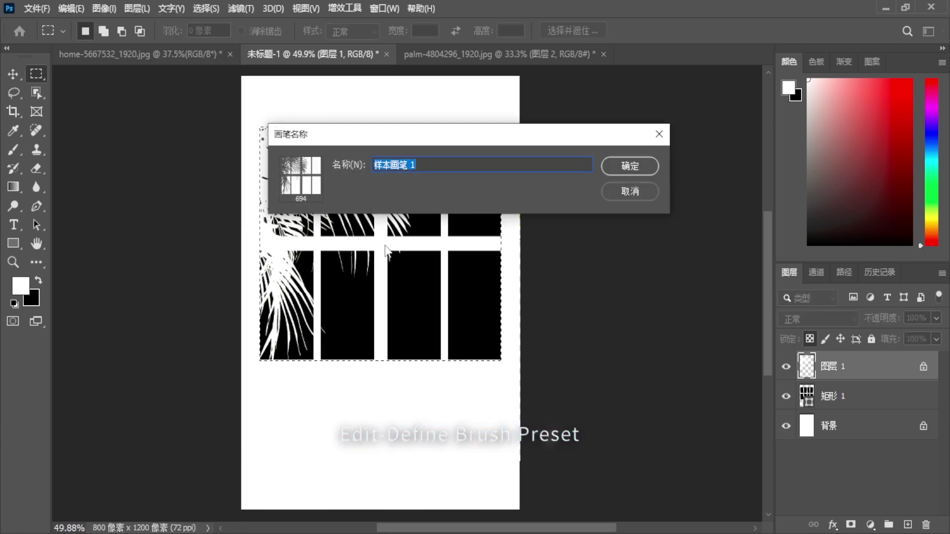
text(wind)
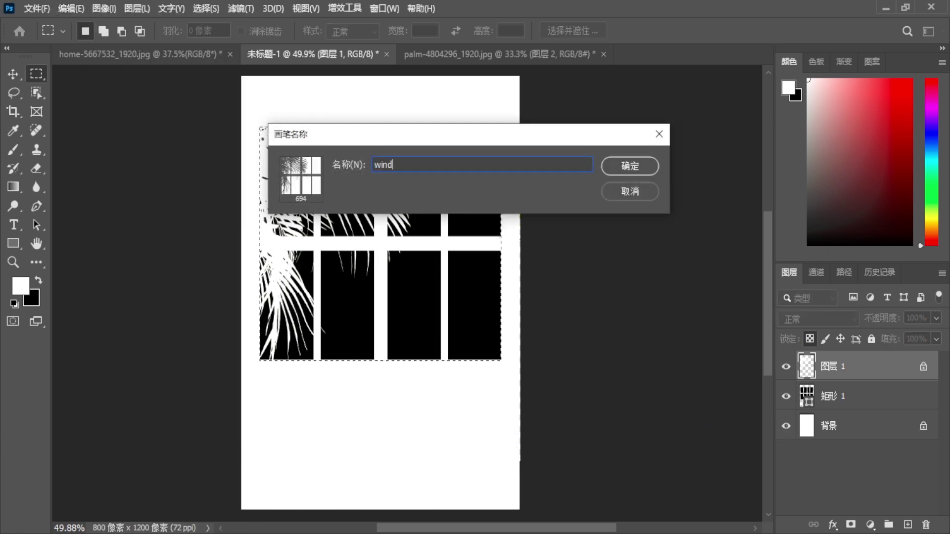
text(ow)
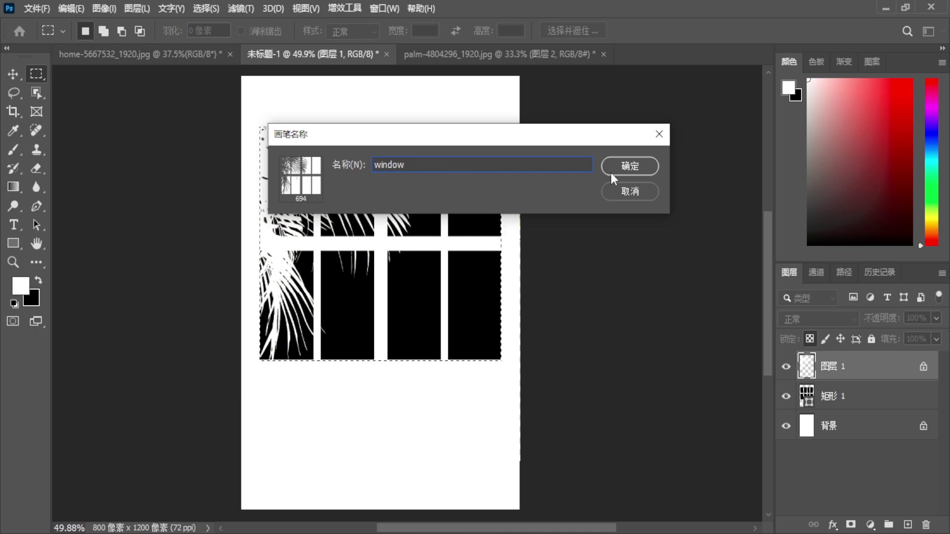
click(634, 166)
key(b)
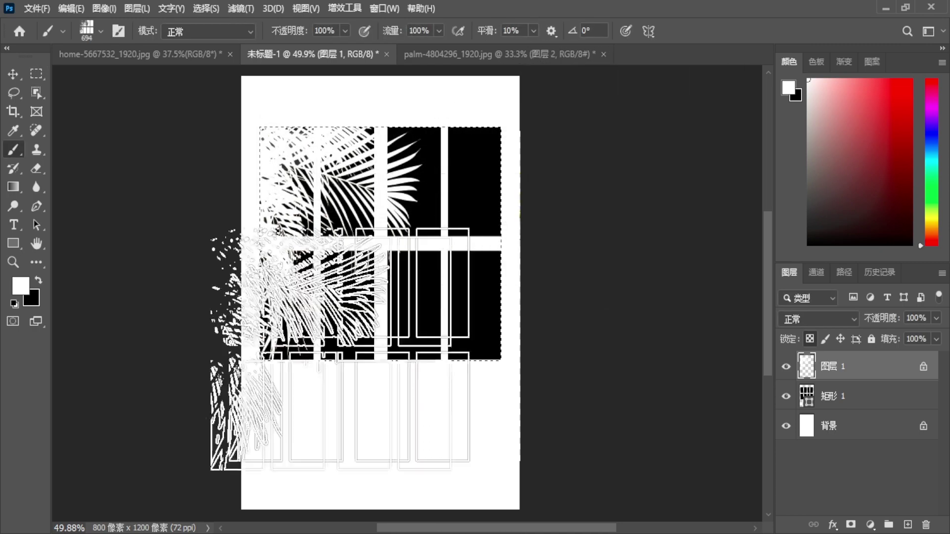
On the chair room photo, add a Brightness/Contrast layer with brightness -61 and contrast -5
click(148, 55)
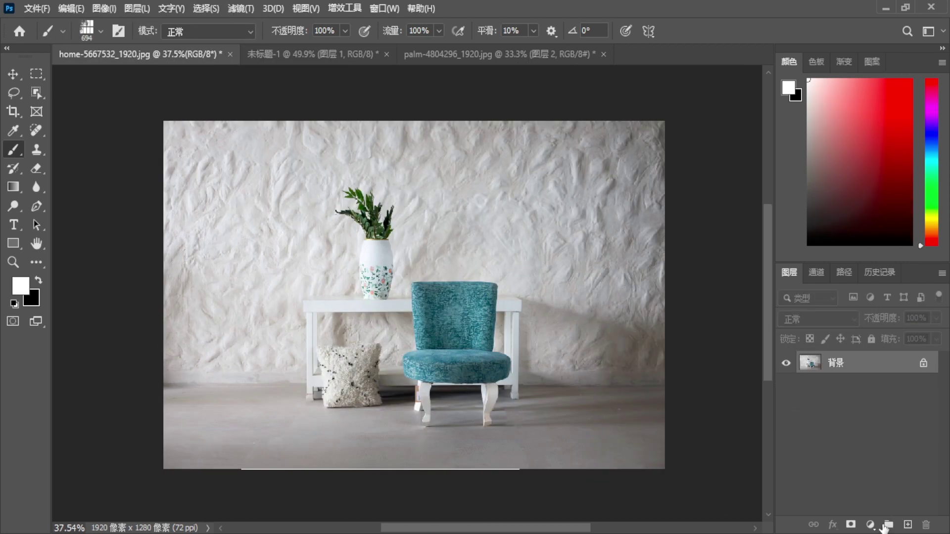
click(871, 525)
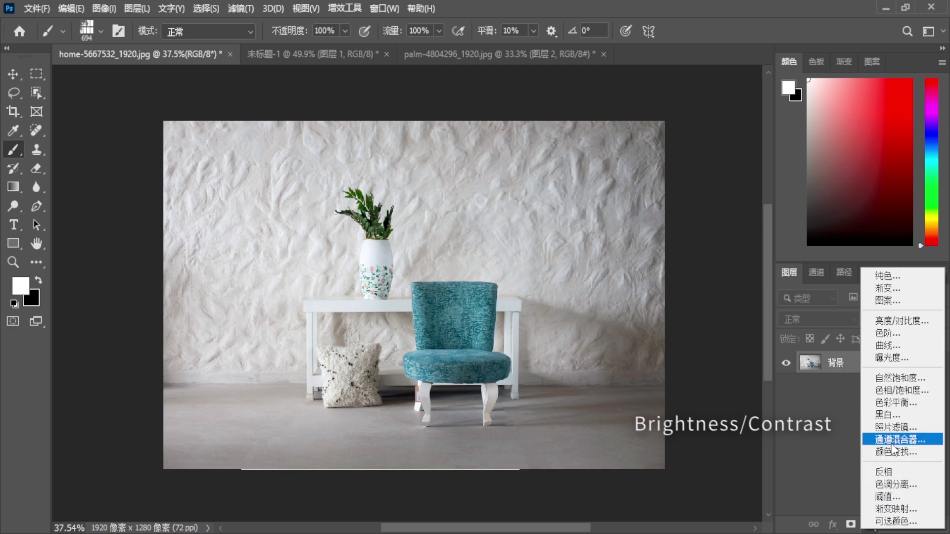
click(901, 321)
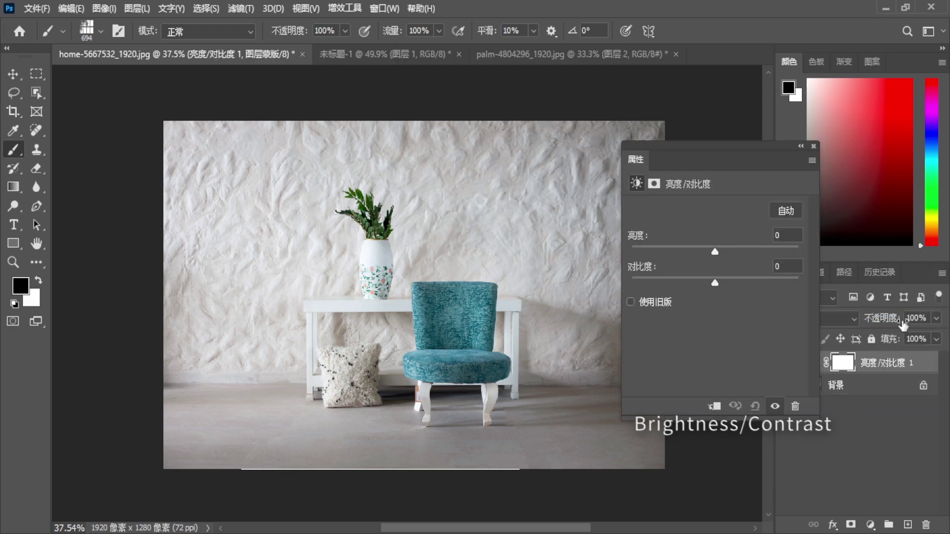
drag(714, 252, 681, 252)
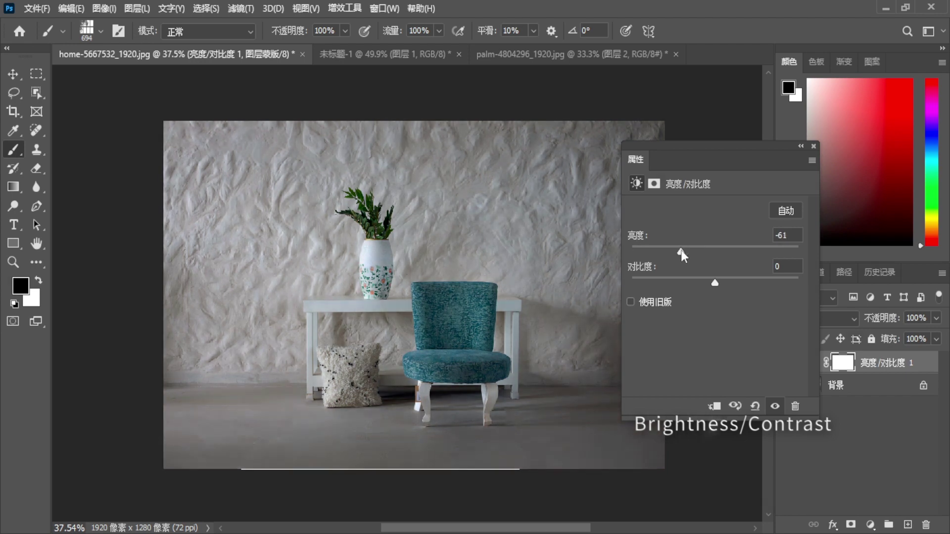
drag(714, 283, 706, 283)
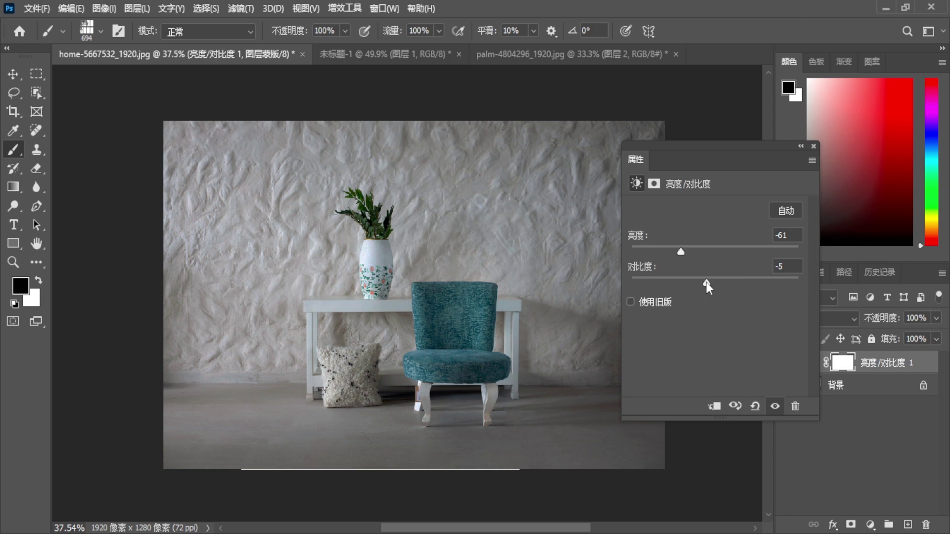
click(814, 146)
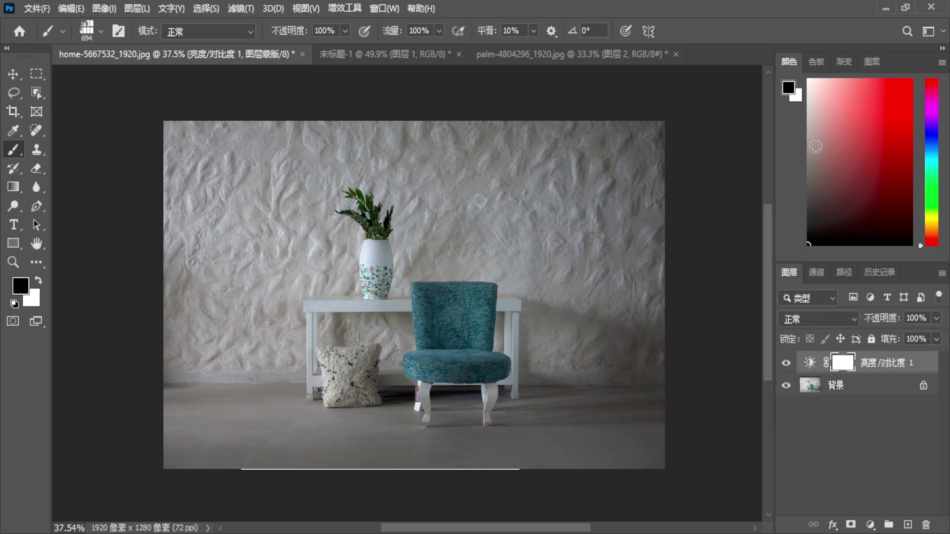
Stamp the window brush in white on a new layer above the adjustment
click(908, 525)
key(x)
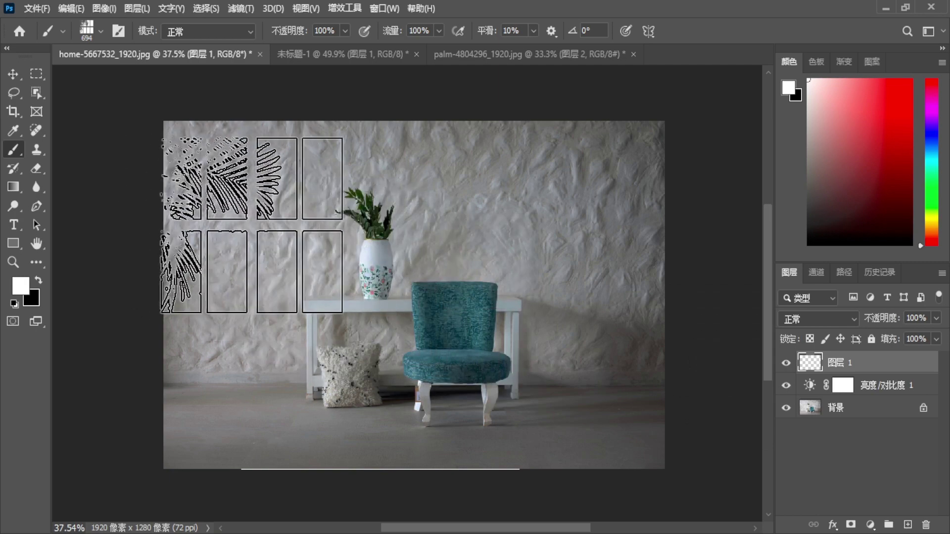
click(263, 220)
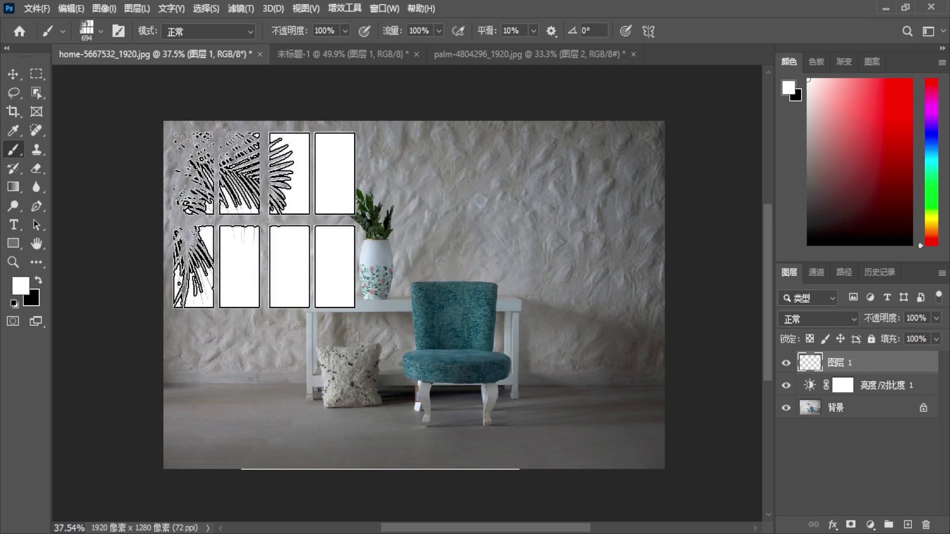
click(14, 74)
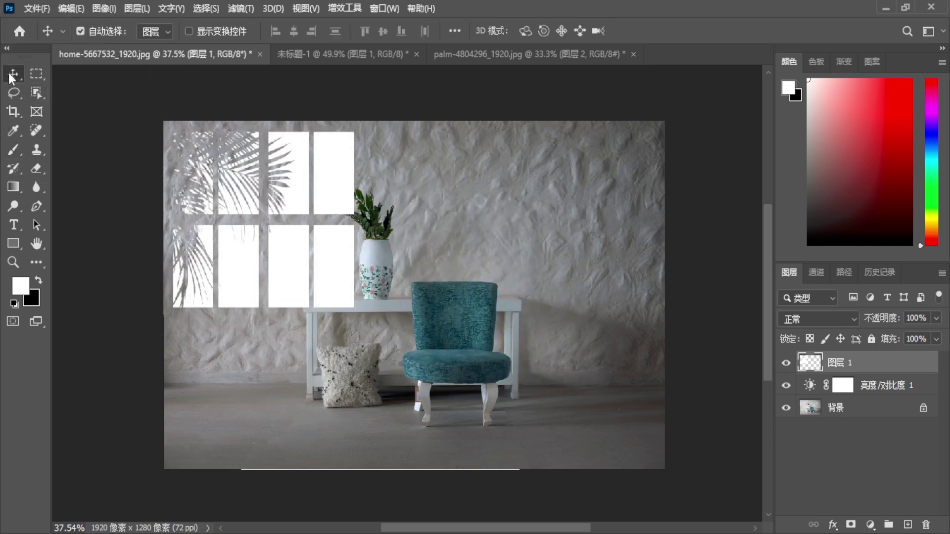
drag(354, 266, 355, 268)
Enlarge the window-light shape to about 149% and skew it 17.74° across the wall
key(ctrl+t)
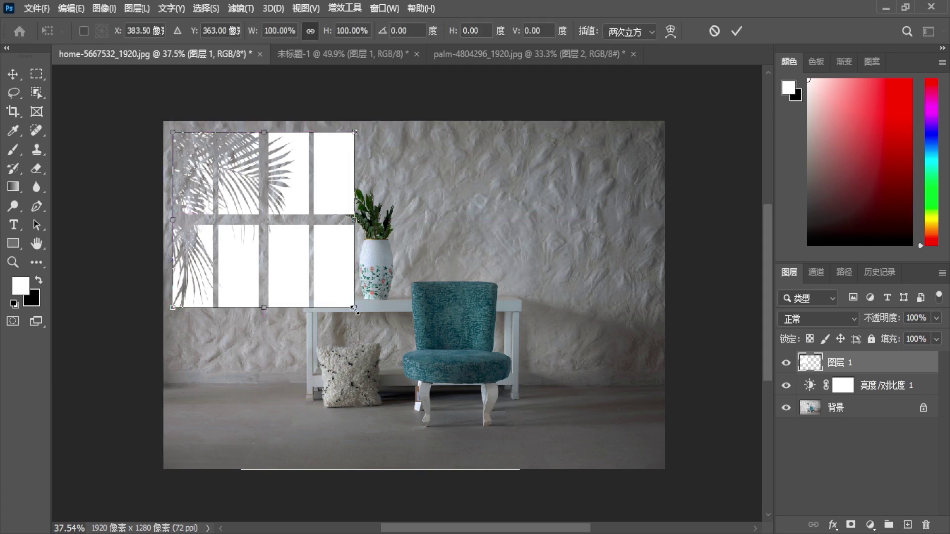
drag(350, 302, 444, 391)
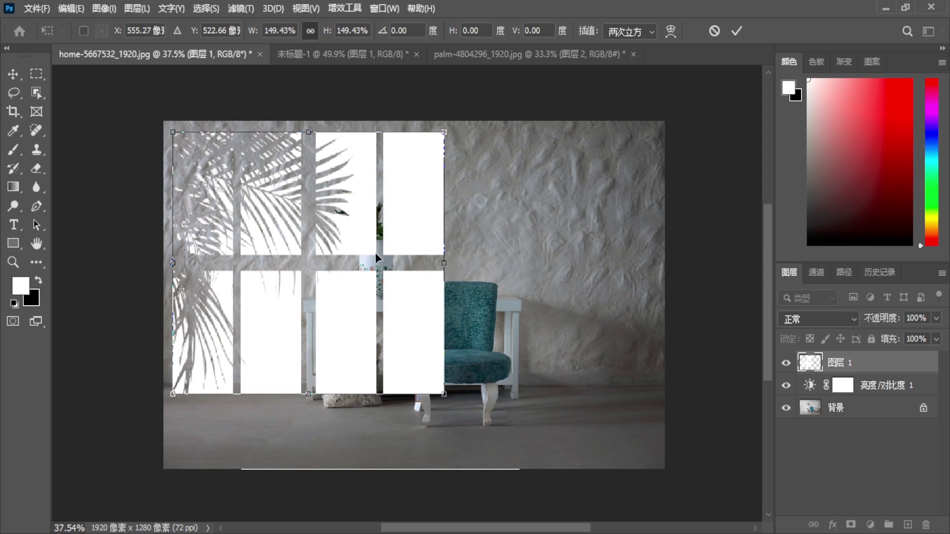
right_click(352, 204)
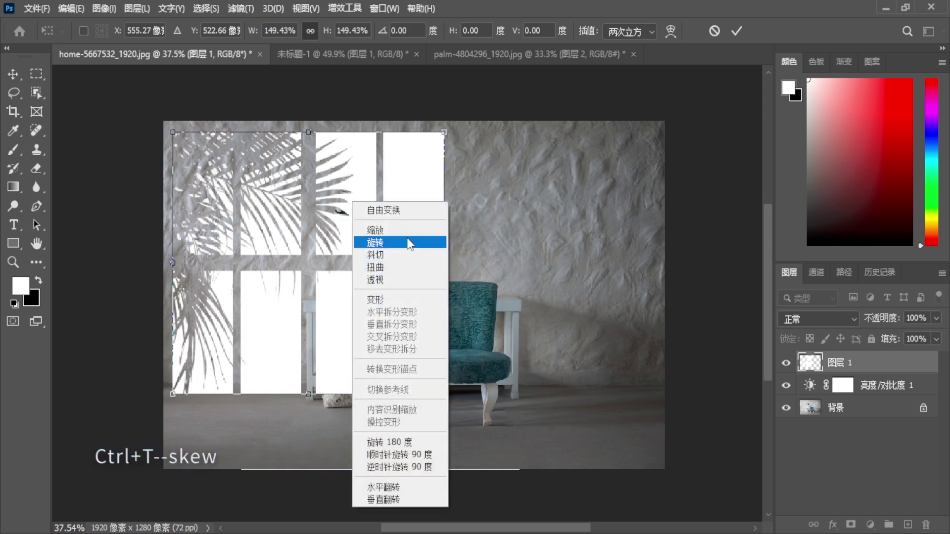
click(391, 255)
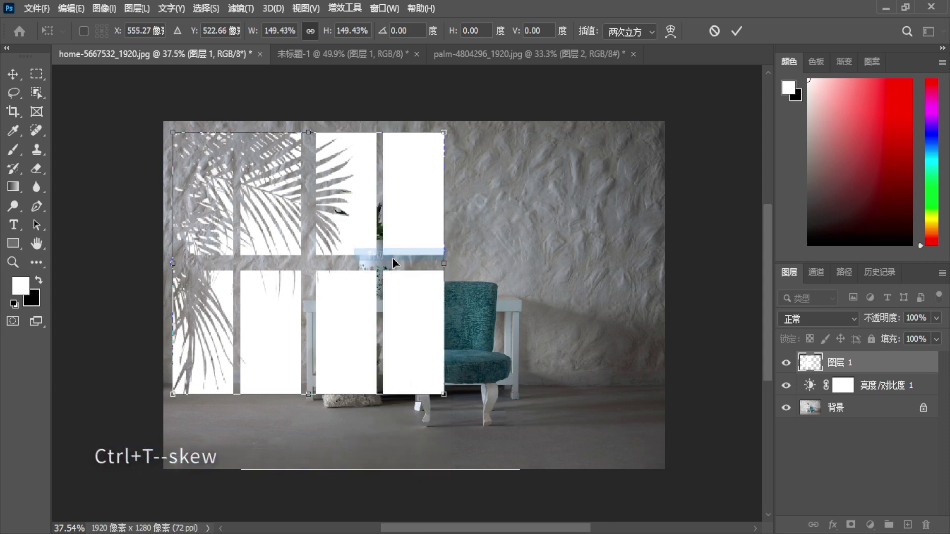
drag(309, 132, 258, 133)
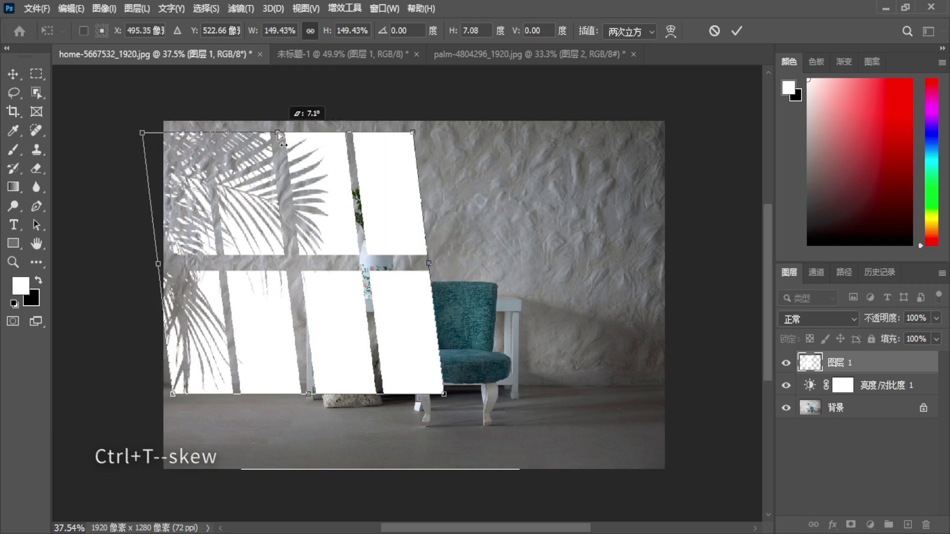
drag(322, 250, 324, 231)
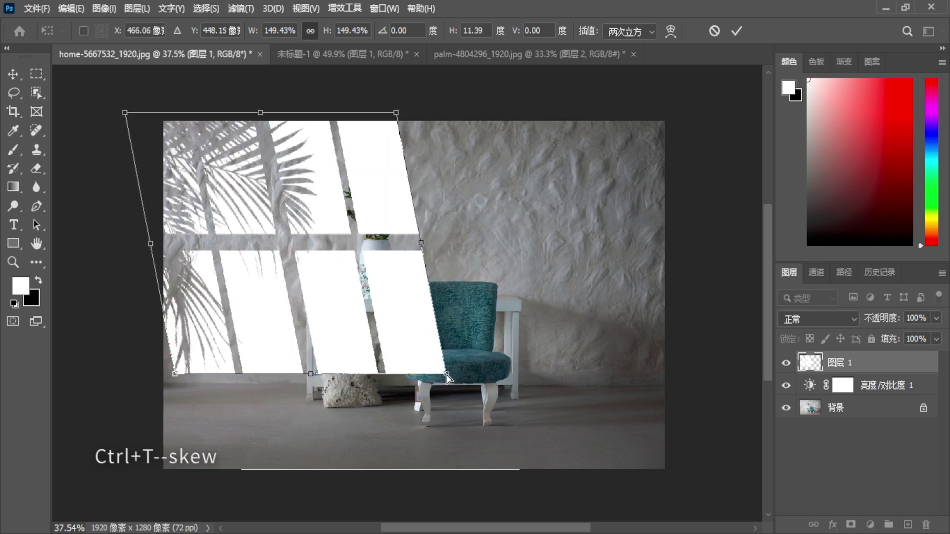
drag(447, 375, 478, 374)
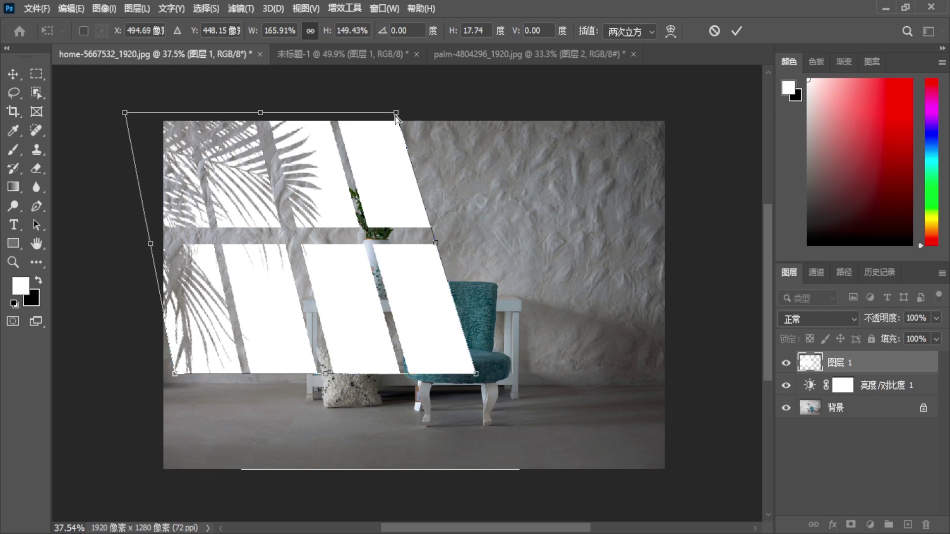
drag(252, 318, 278, 296)
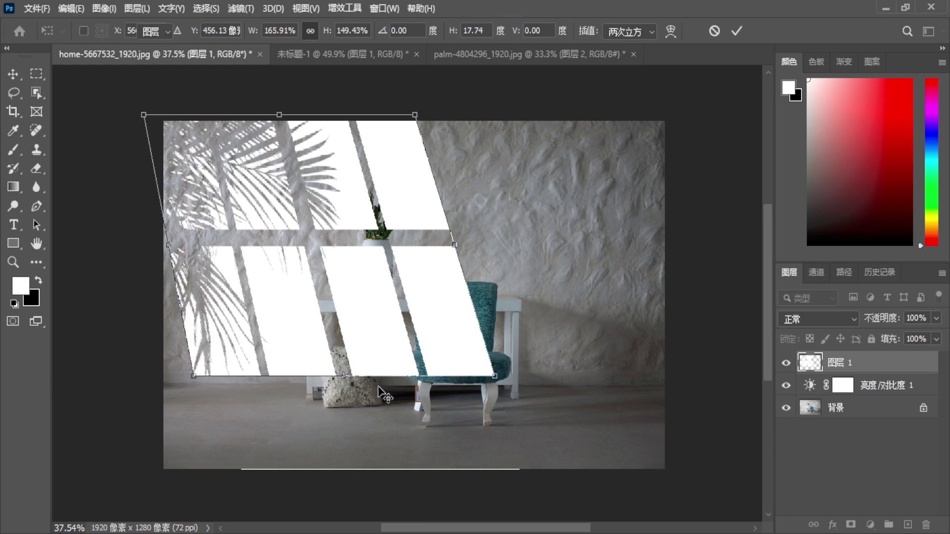
key(Return)
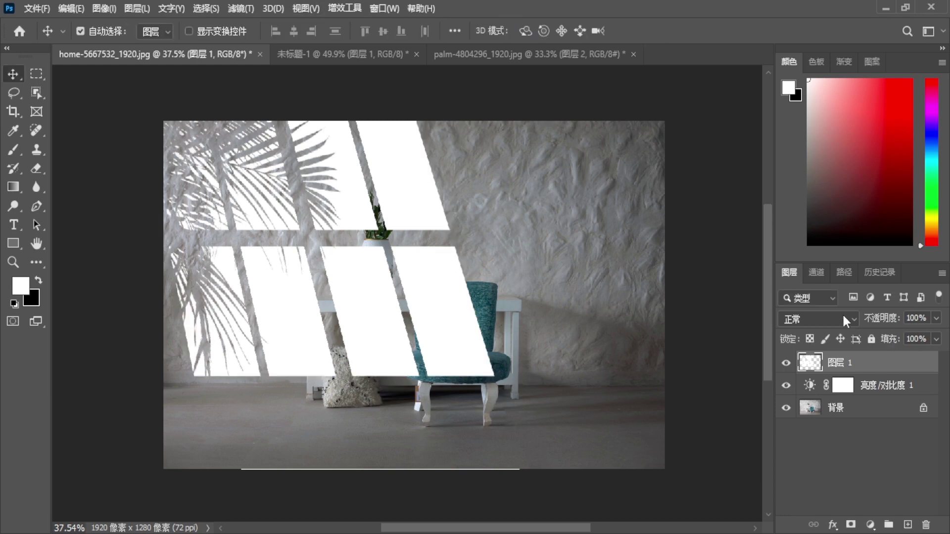
Set the window-light layer to Overlay and apply a Gaussian Blur of radius 5
click(844, 316)
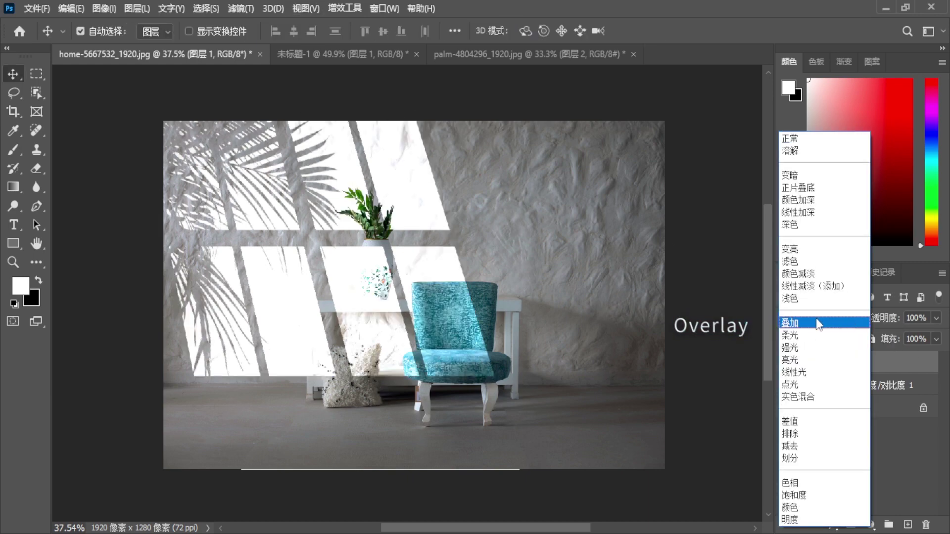
click(816, 323)
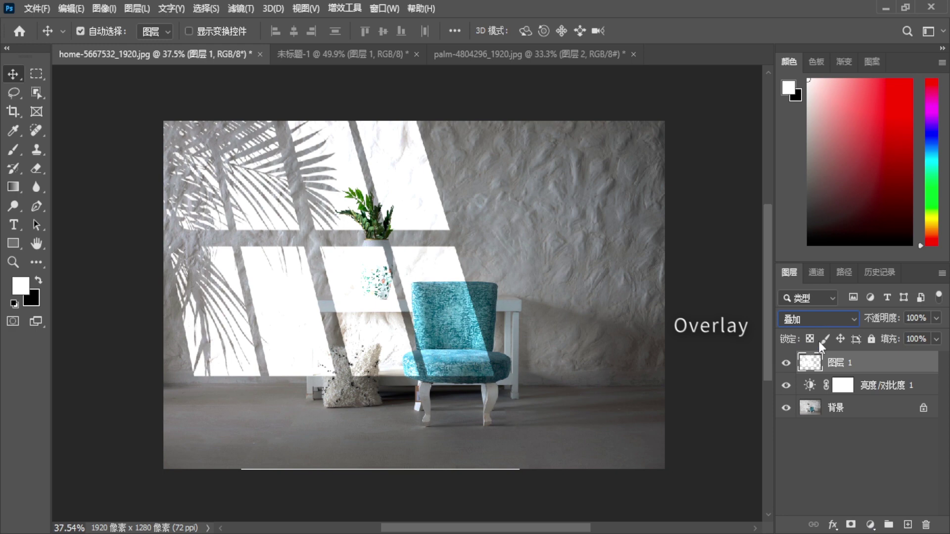
click(247, 9)
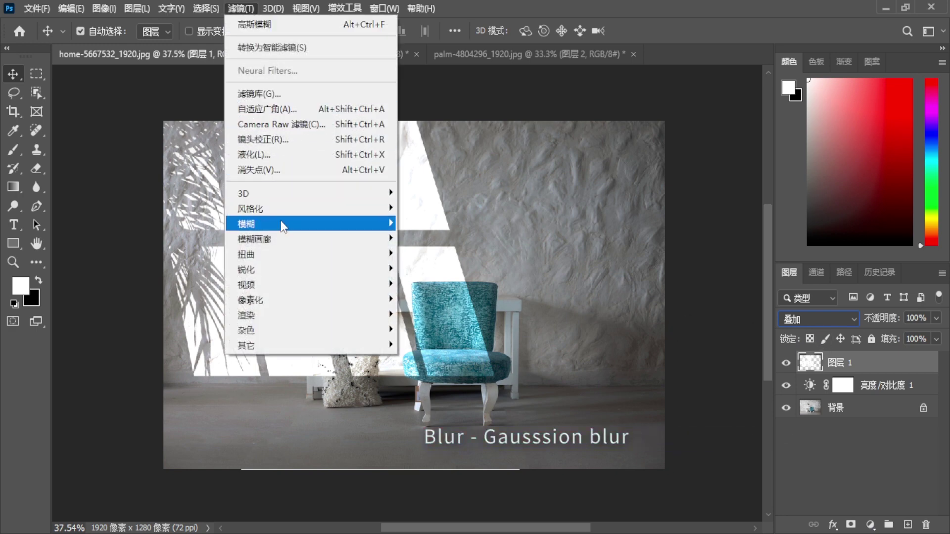
mouse_move(310, 224)
click(428, 272)
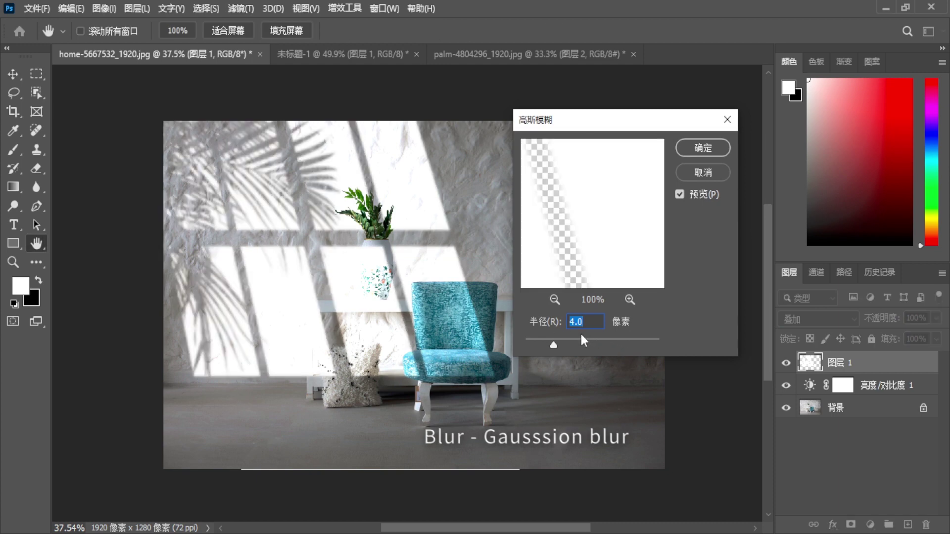
text(5)
click(704, 148)
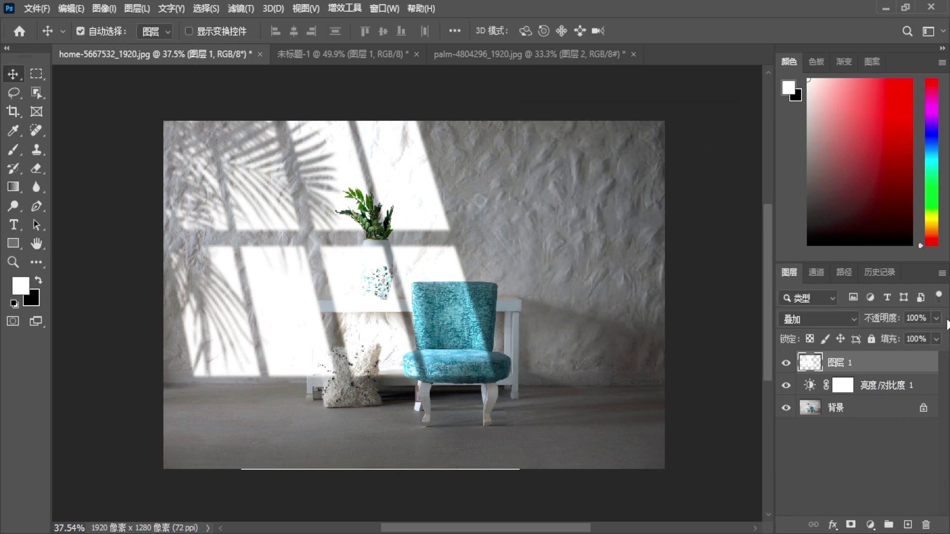
Drop the light layer's opacity to 60% and toggle its visibility to compare
click(936, 320)
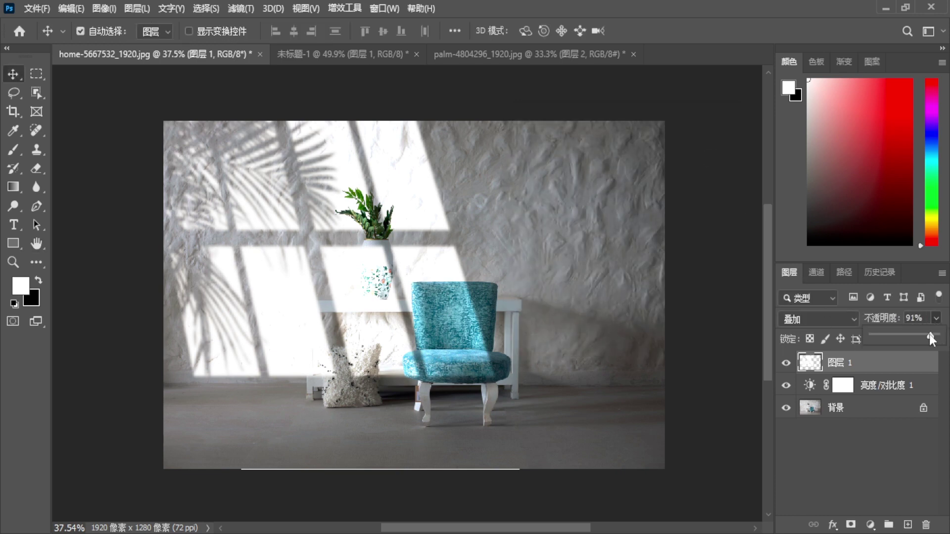
drag(929, 334, 925, 335)
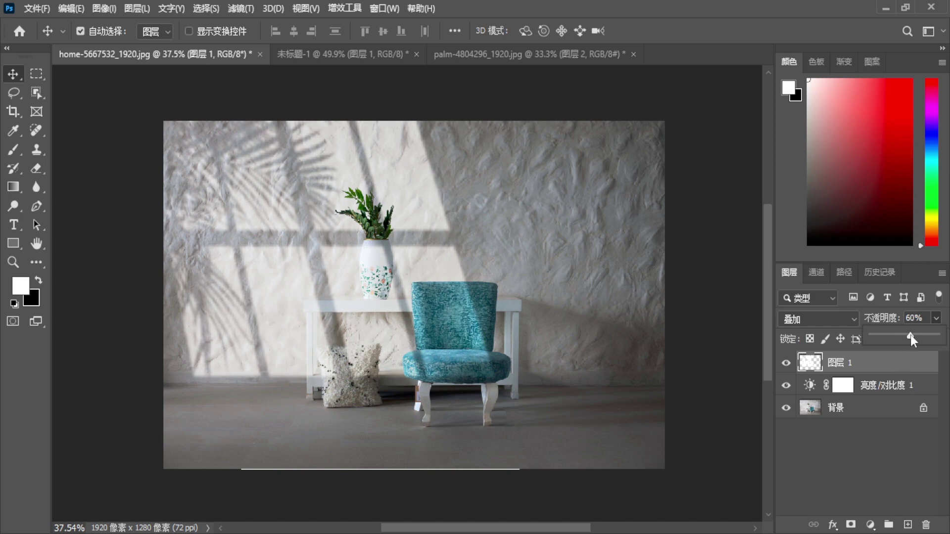
click(787, 365)
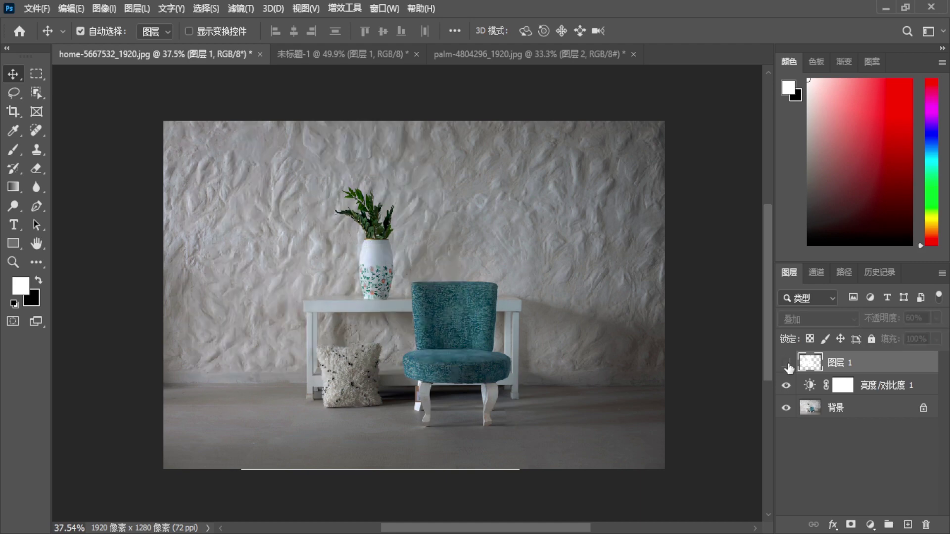
click(788, 364)
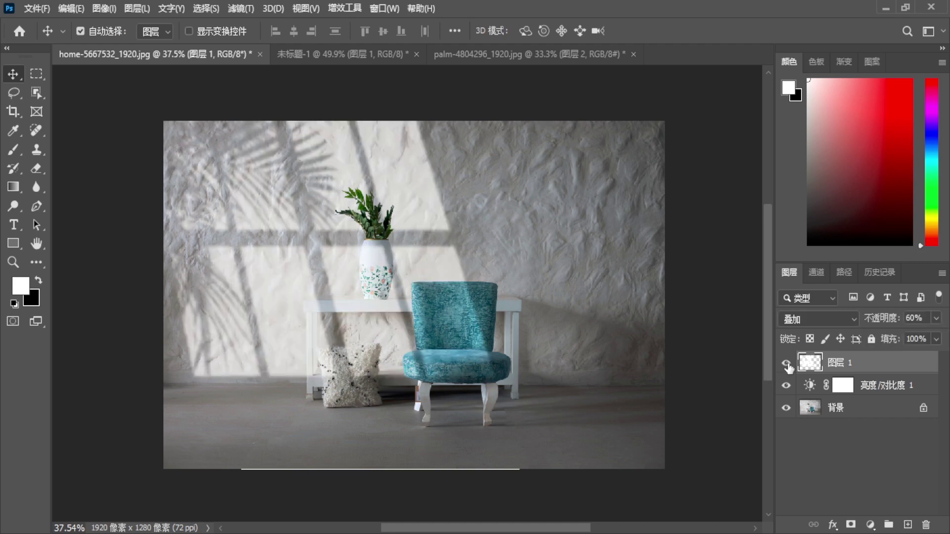
click(788, 364)
click(787, 364)
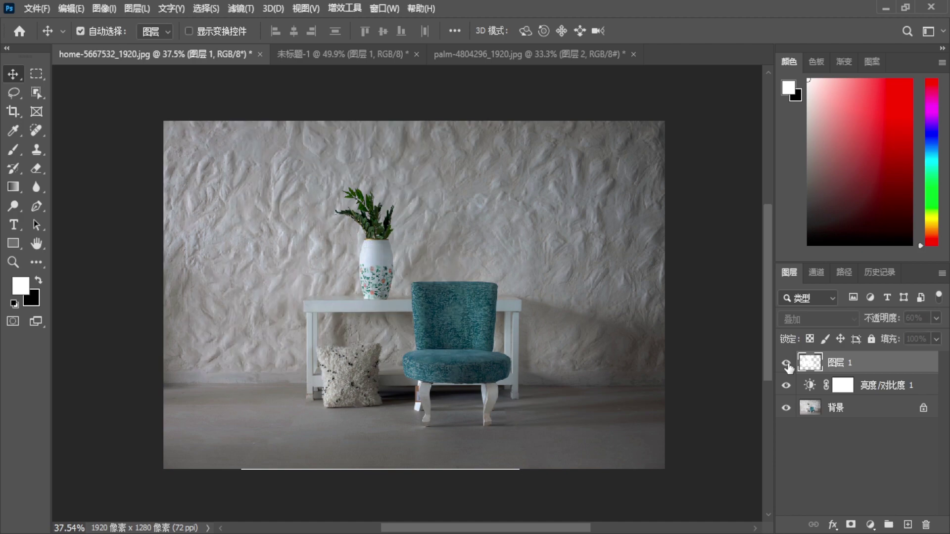